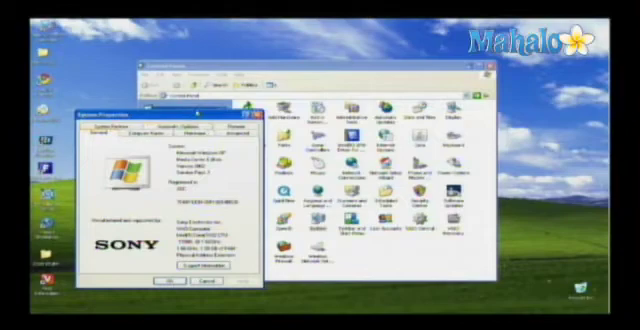
Switch System Properties to its Advanced tab with Performance, User Profiles and Startup sections
{"action": "left_click", "coordinate": [237, 134]}
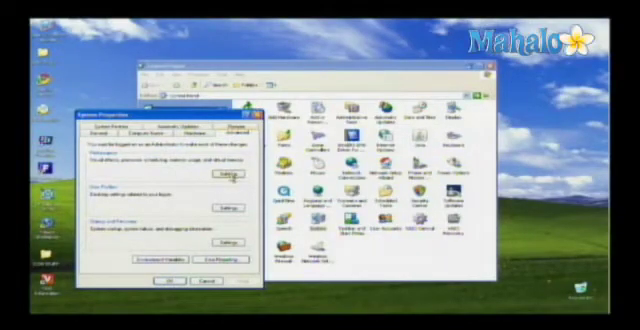
Show the Advanced page of Performance Options and bring up the Virtual Memory settings
{"action": "left_click", "coordinate": [229, 177]}
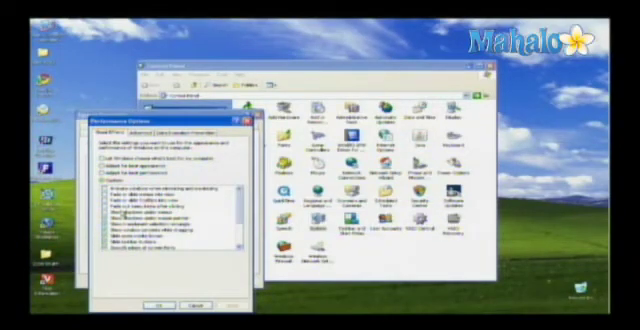
{"action": "left_click", "coordinate": [141, 131]}
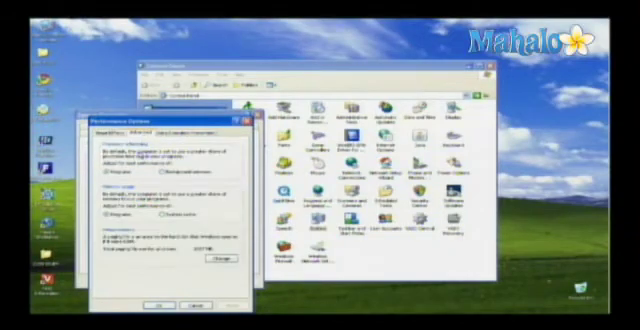
{"action": "left_click", "coordinate": [218, 262]}
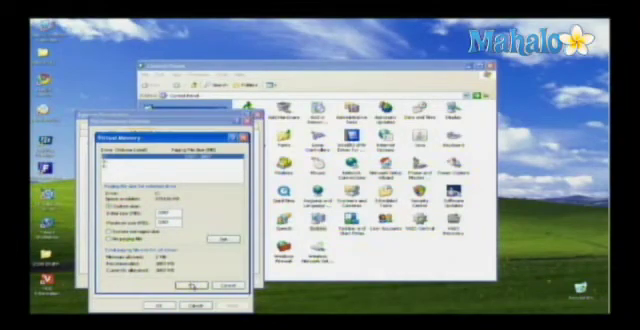
Confirm the custom, equal initial and maximum paging file sizes in Virtual Memory
{"action": "left_click", "coordinate": [193, 287]}
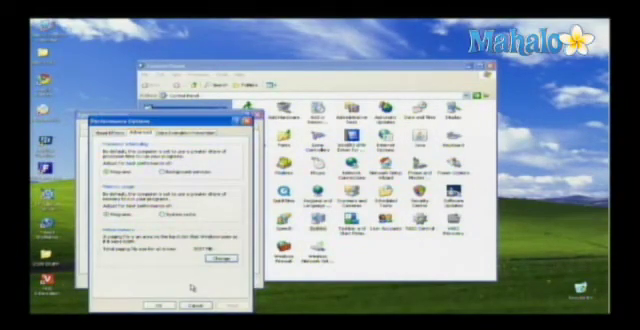